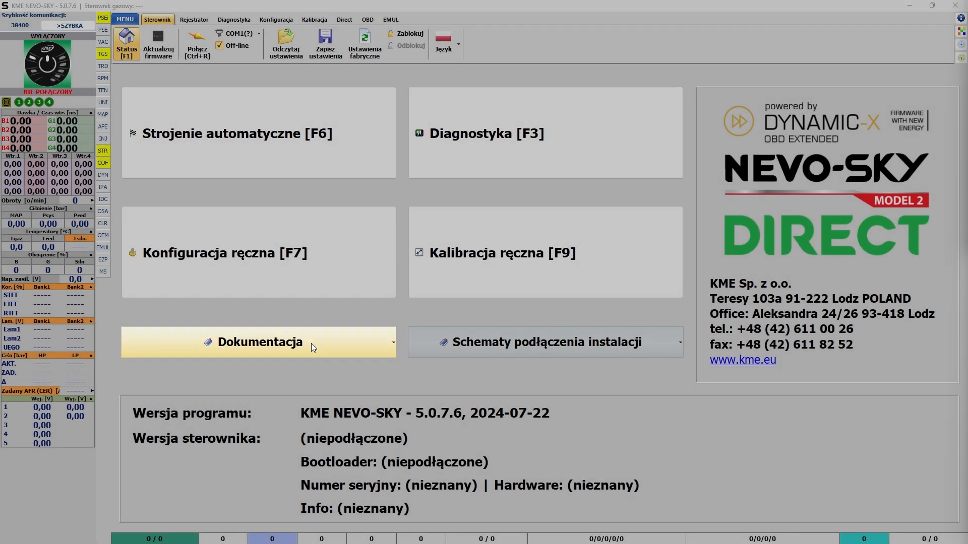
# Step: Open the online documentation and look through the Polish table of product cards, schematics and manuals
pyautogui.click(311, 343)
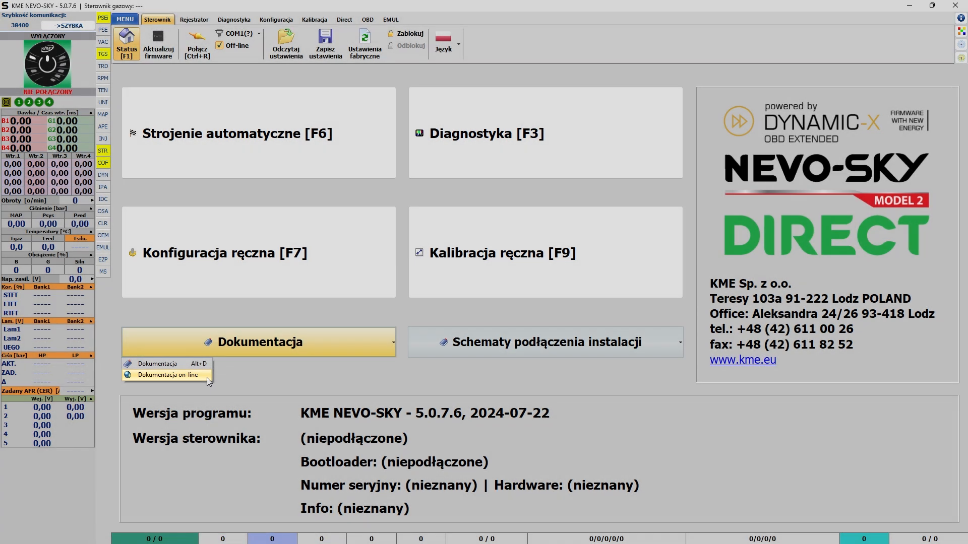
pyautogui.click(207, 375)
pyautogui.scroll(-1, 926, 134)
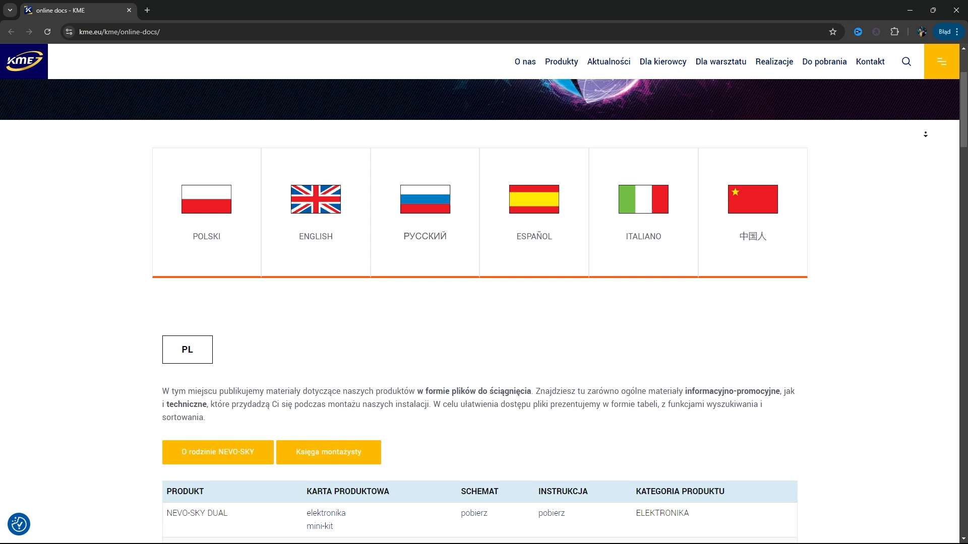
pyautogui.scroll(-1, 926, 134)
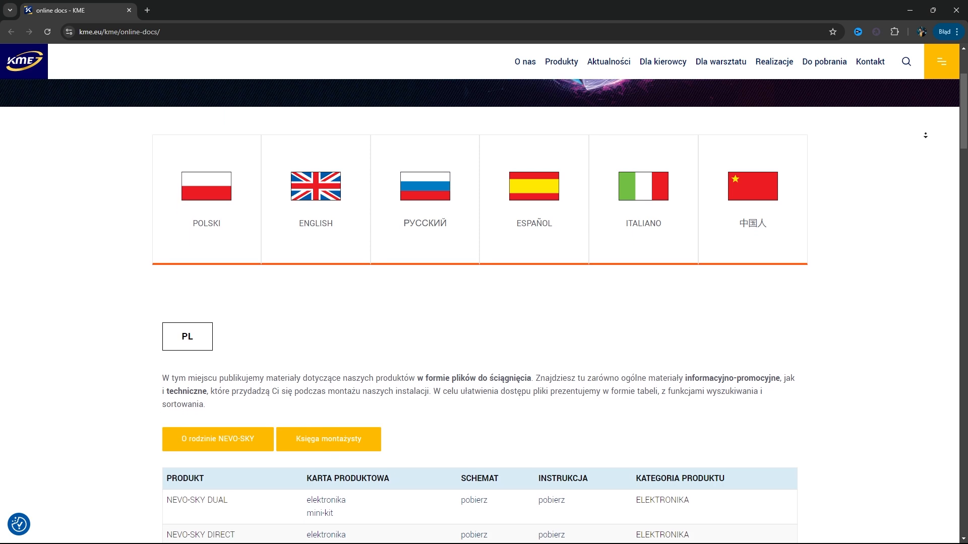
pyautogui.scroll(-2, 926, 137)
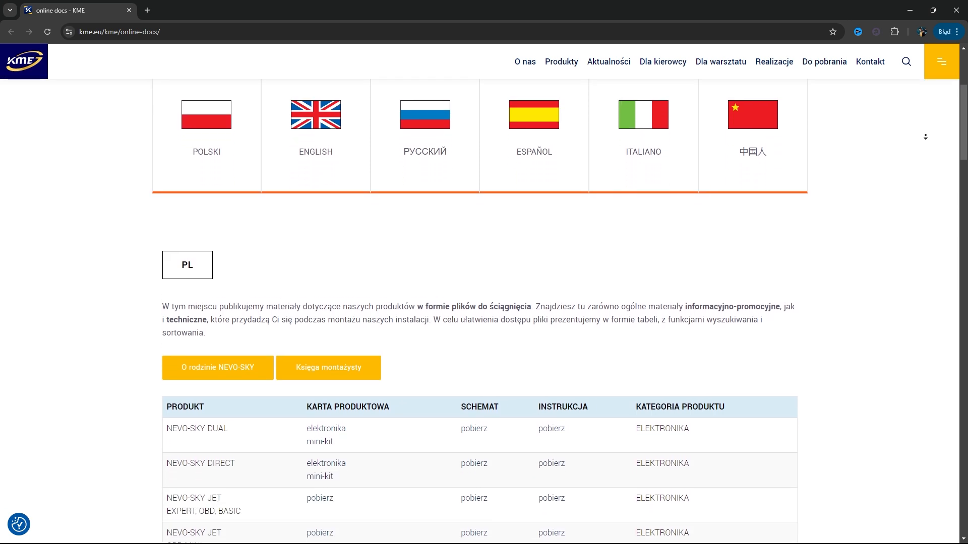
pyautogui.scroll(-2, 925, 137)
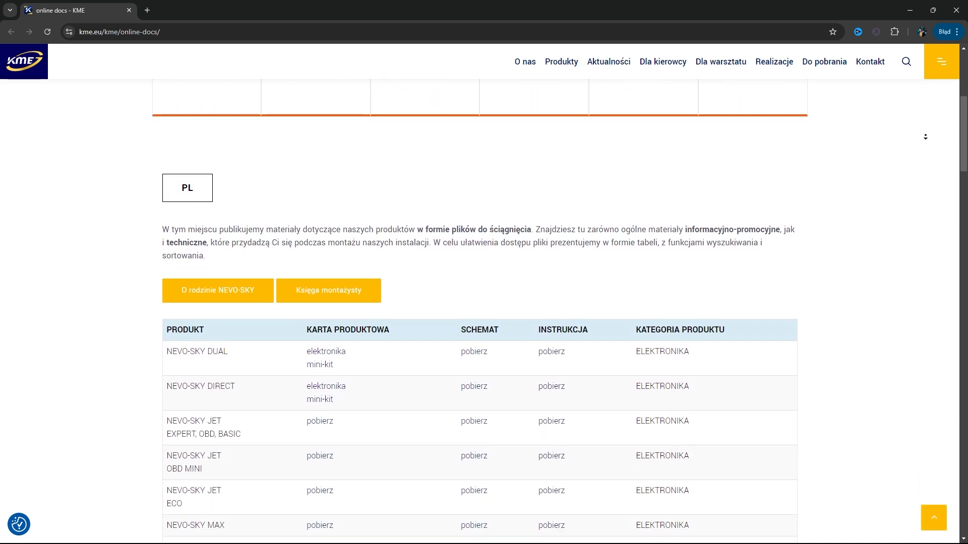
pyautogui.scroll(-2, 926, 137)
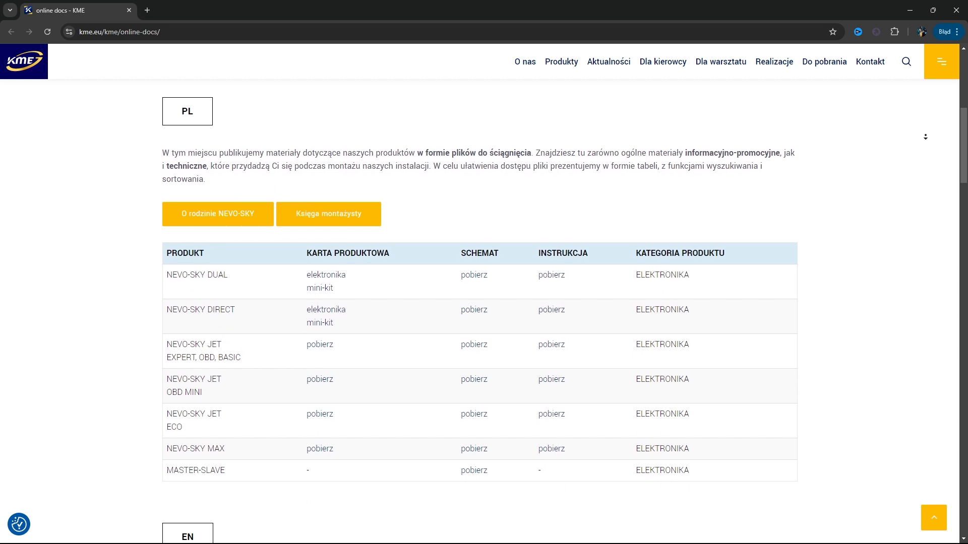
pyautogui.scroll(-3, 926, 137)
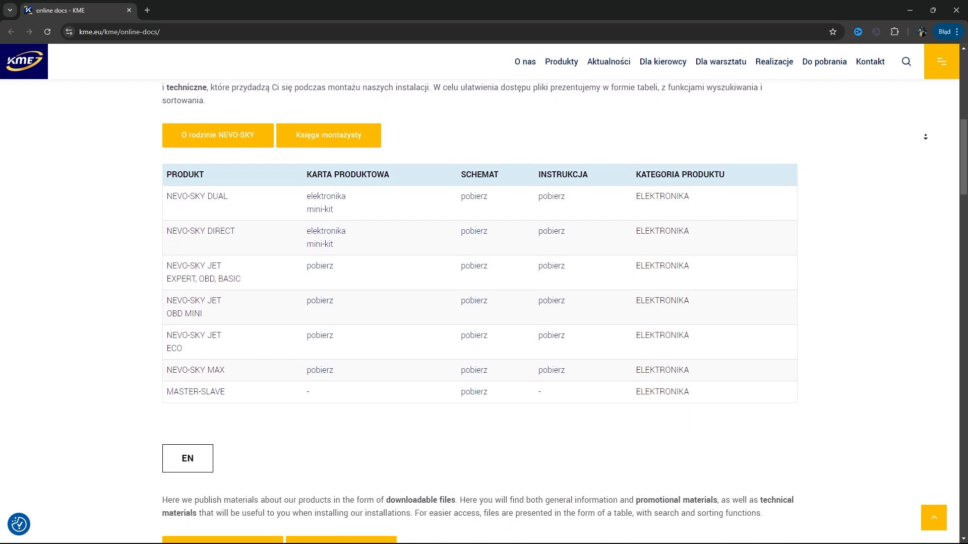
# Step: Review the documentation entries and the additional program options (Dodatkowe opcje) in the main menu
pyautogui.click(124, 18)
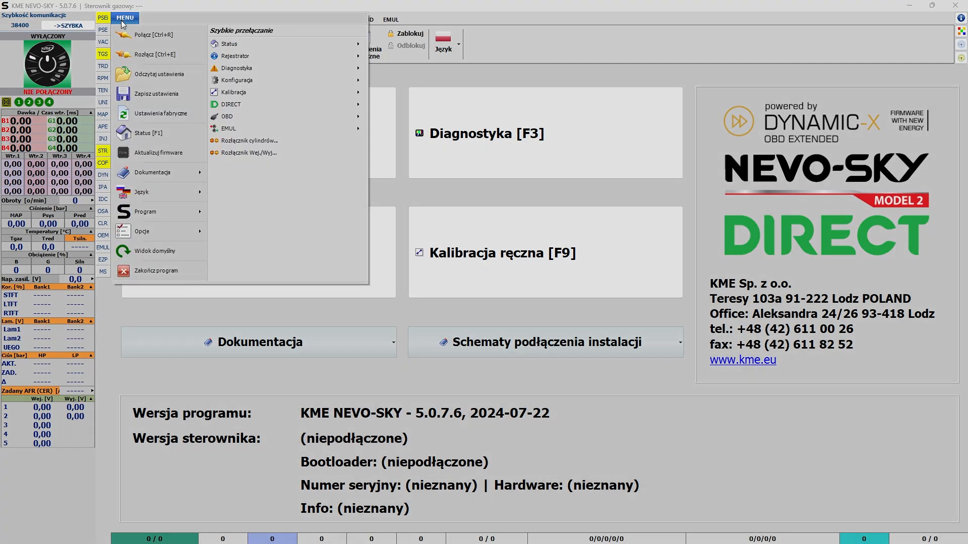
pyautogui.moveTo(160, 174)
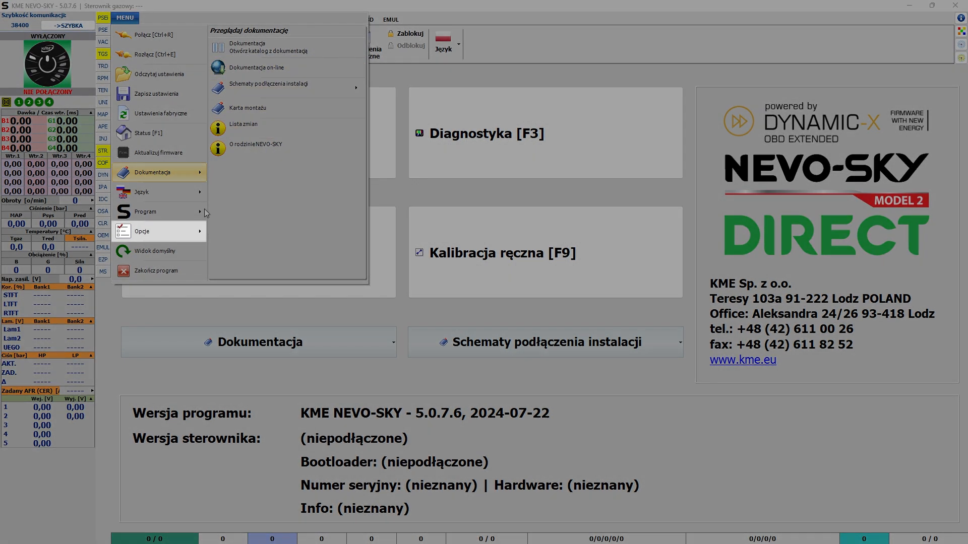
pyautogui.moveTo(191, 232)
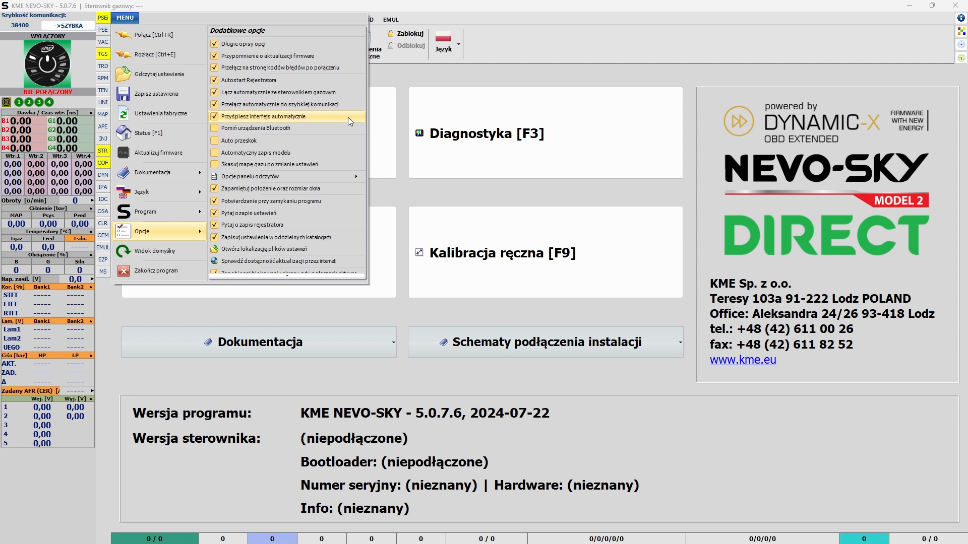
pyautogui.click(417, 77)
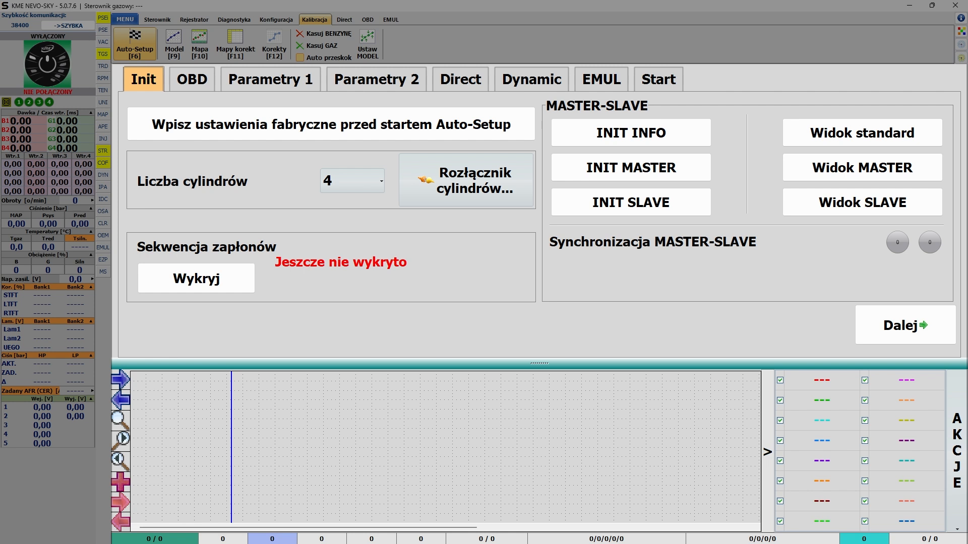
# Step: Look through the Auto-Setup pages OBD, Parametry 1, Parametry 2, Direct, Dynamic and EMUL in order
pyautogui.click(204, 82)
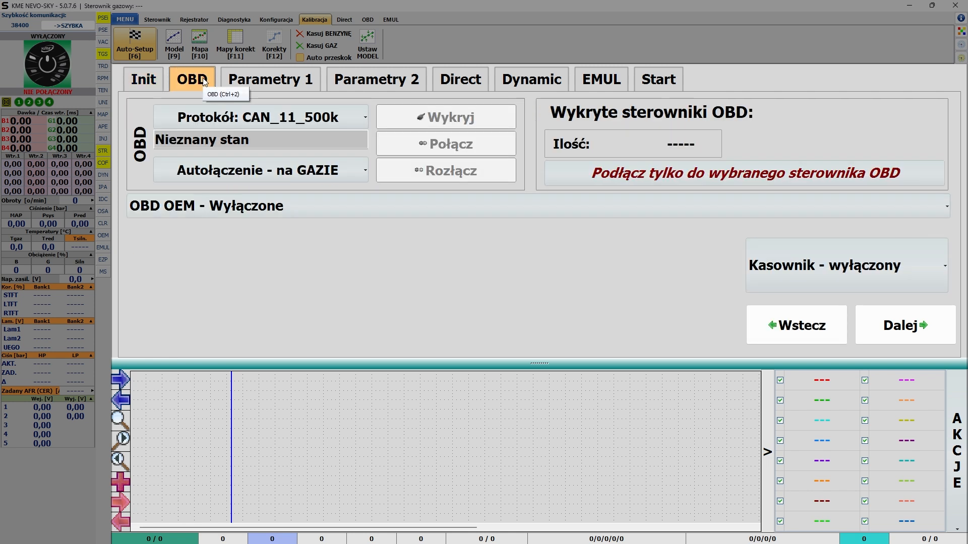
pyautogui.click(310, 82)
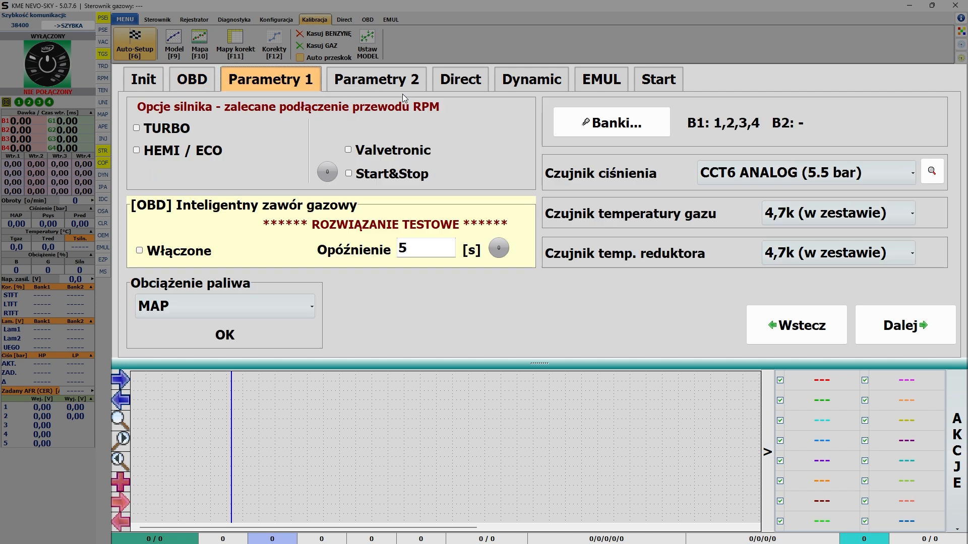
pyautogui.click(422, 87)
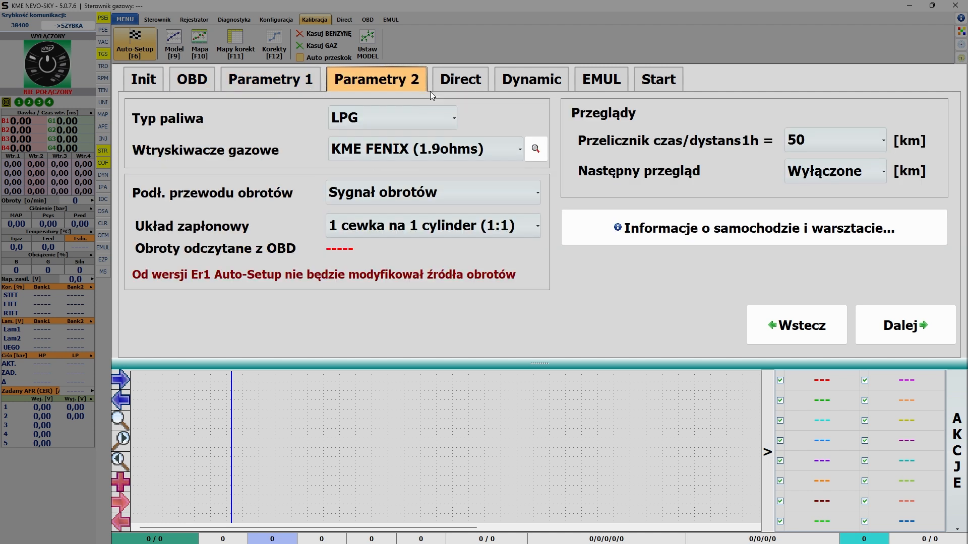
pyautogui.click(479, 86)
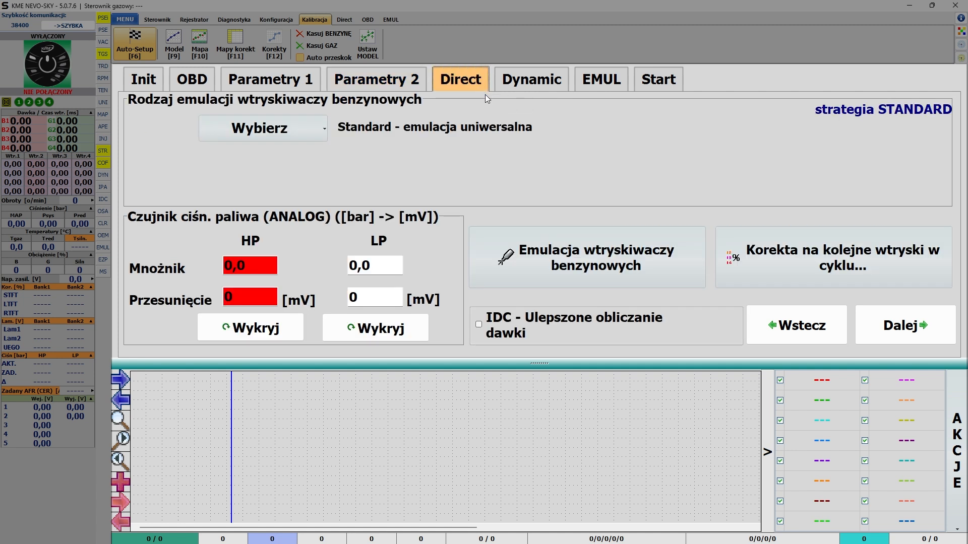
pyautogui.click(565, 87)
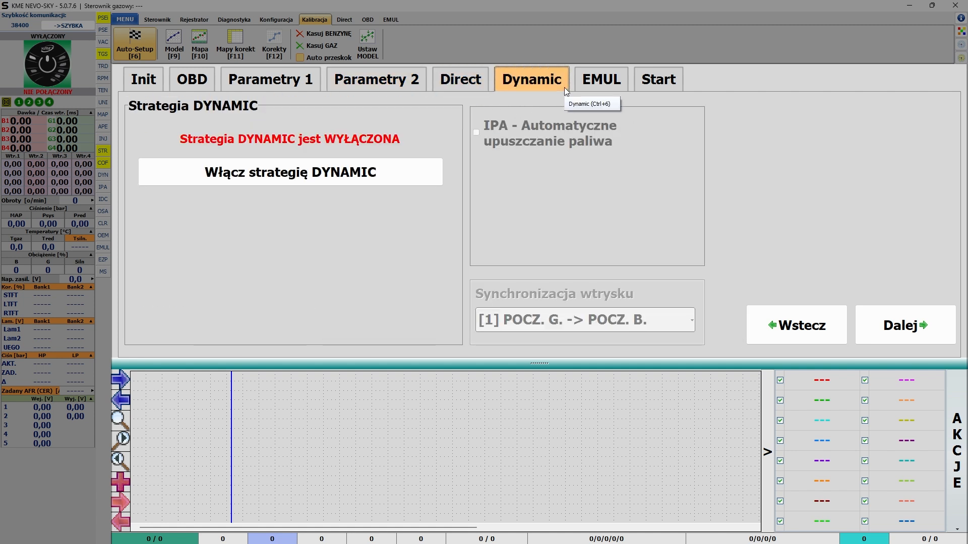
pyautogui.click(623, 86)
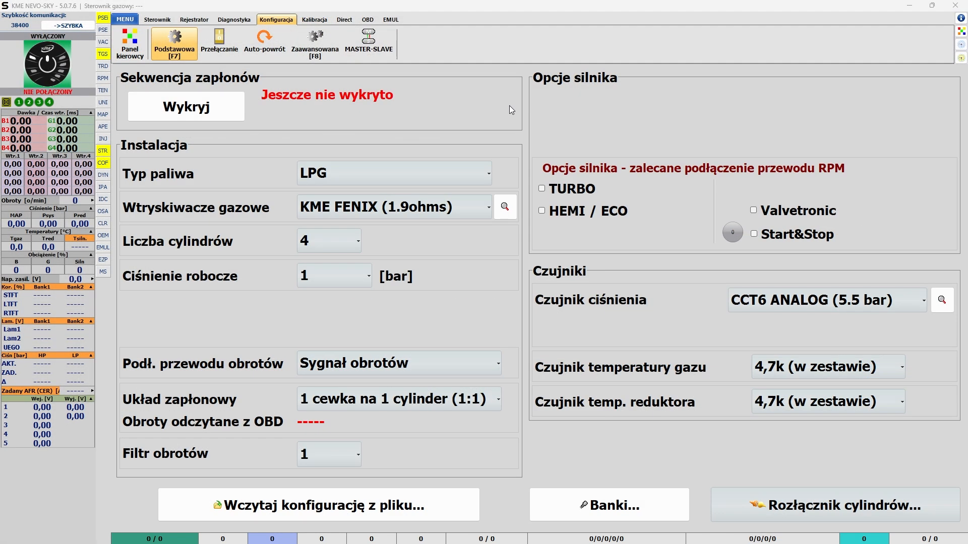
# Step: Examine the available pressure sensor types in the basic configuration and the photo of the CCT6 ANALOG (5.5 bar) sensor
pyautogui.click(912, 302)
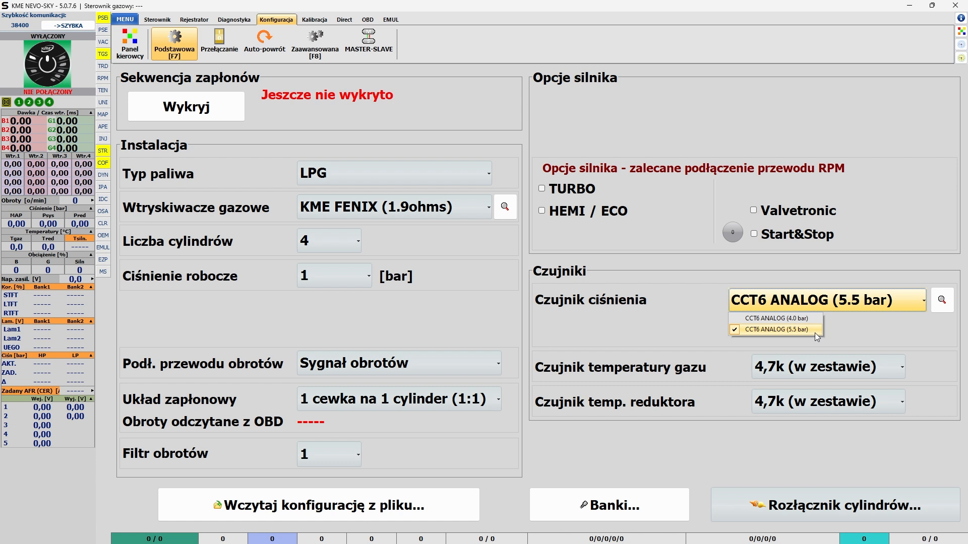
pyautogui.click(942, 302)
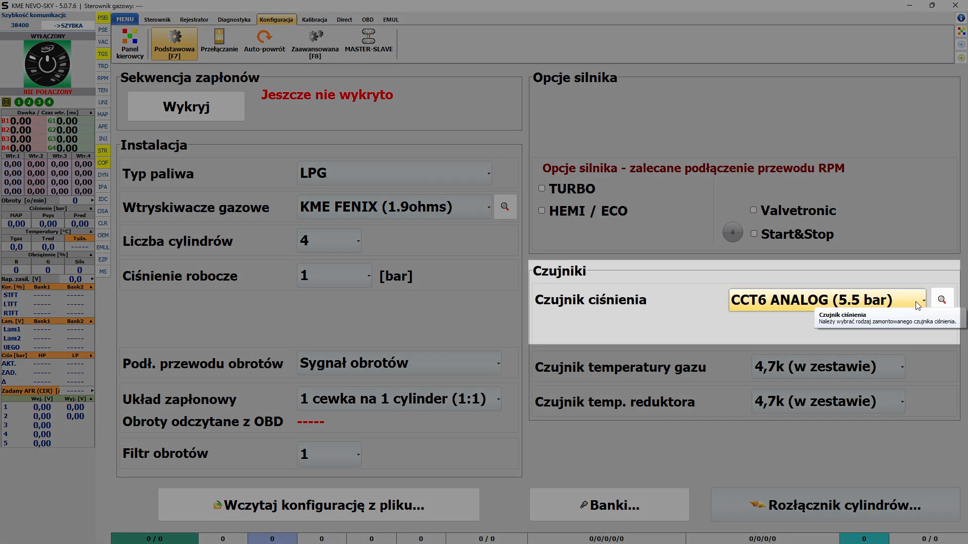
pyautogui.click(897, 304)
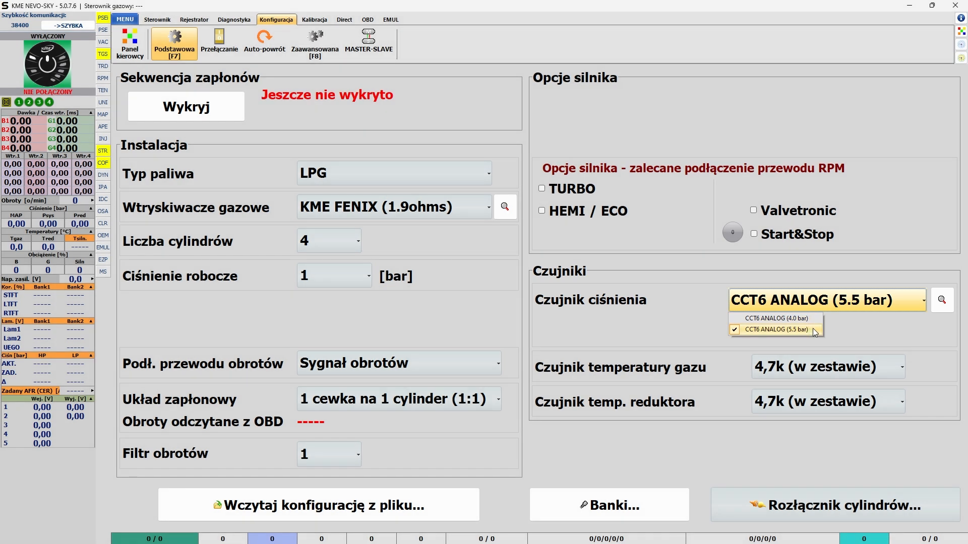
pyautogui.click(840, 322)
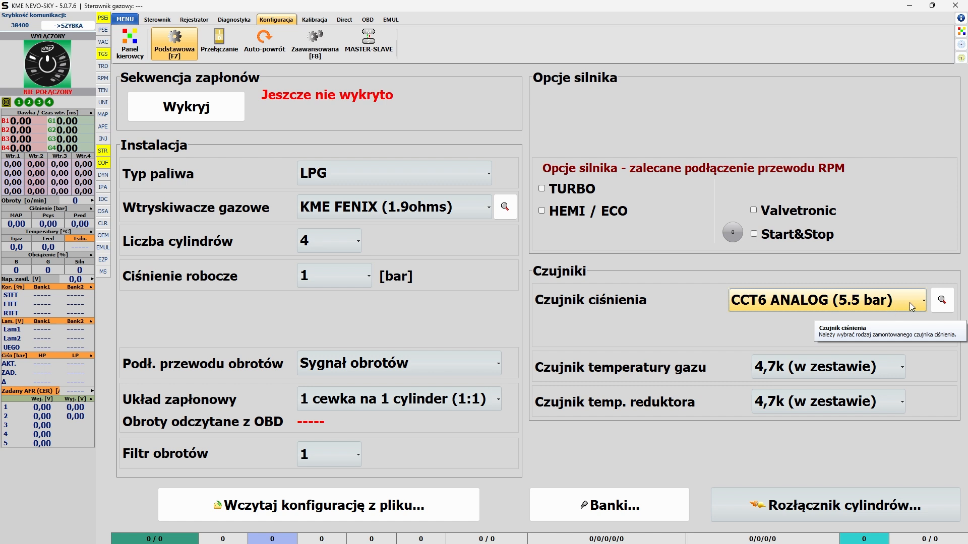
# Step: Set the pressure sensor (Czujnik ciśnienia) to CCT6 ANALOG (4.0 bar) and open its photo
pyautogui.click(909, 302)
pyautogui.click(819, 318)
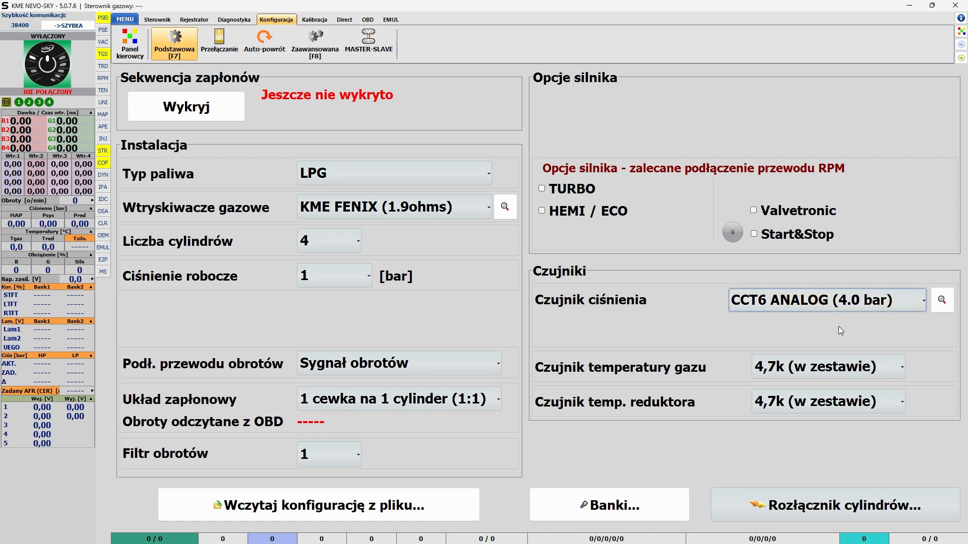
pyautogui.click(941, 299)
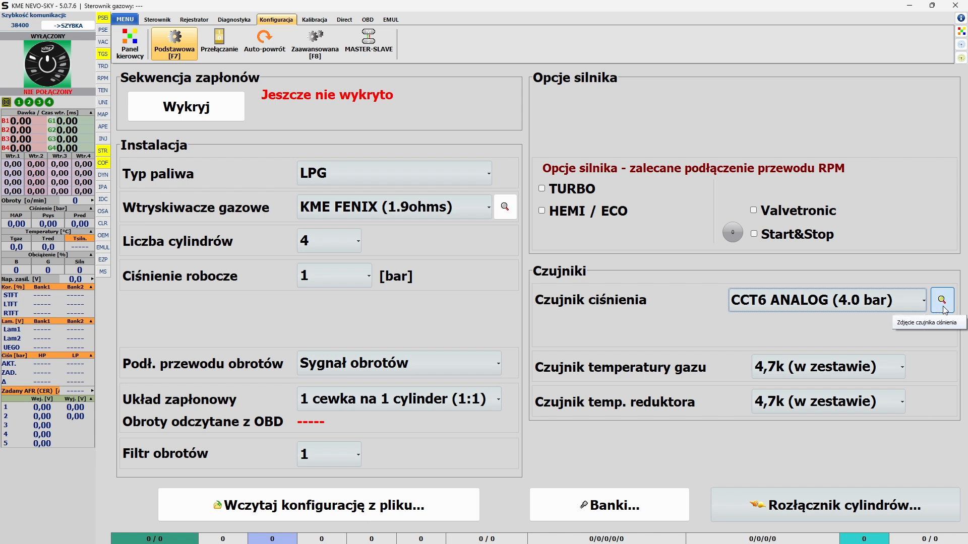
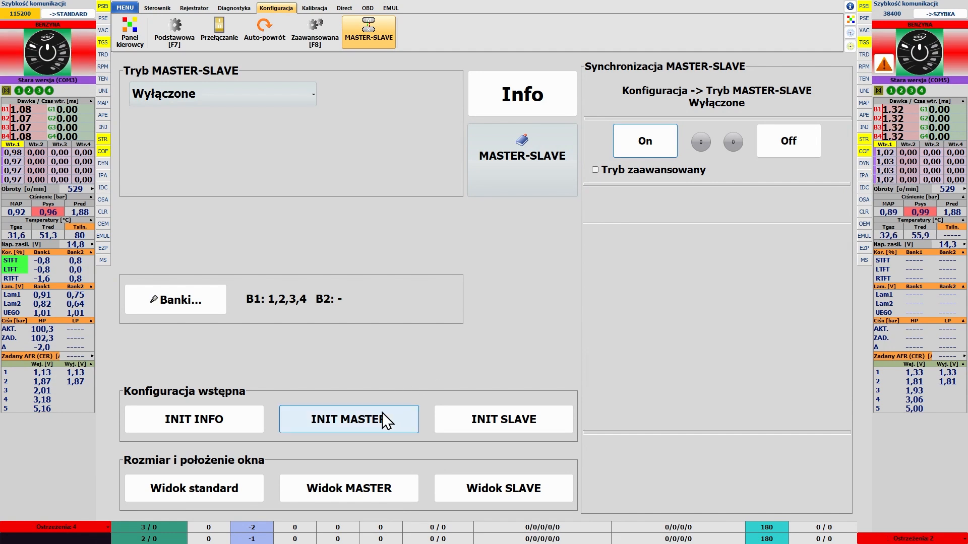
# Step: Initialise the left controller's key parameters with INIT MASTER and check its injector bank configuration (Banki)
pyautogui.click(380, 413)
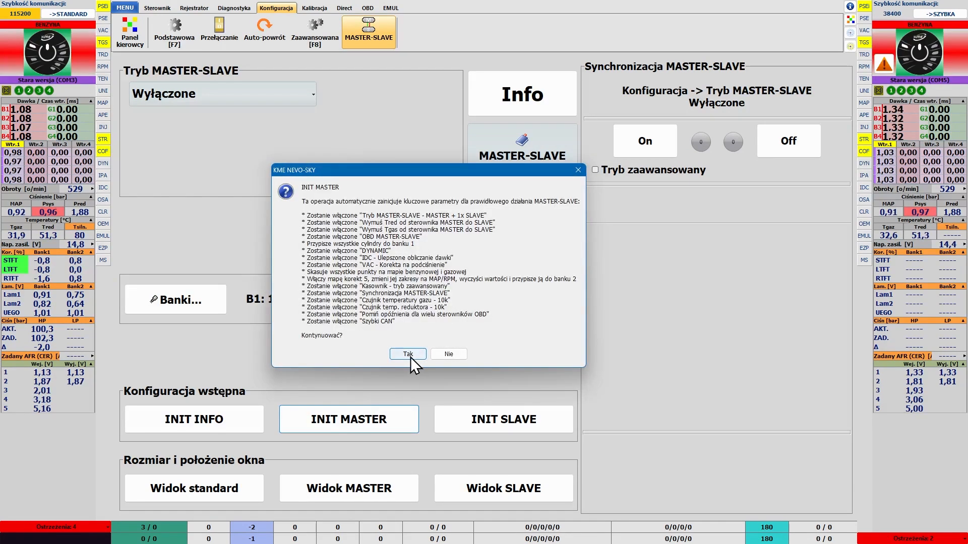
pyautogui.click(411, 355)
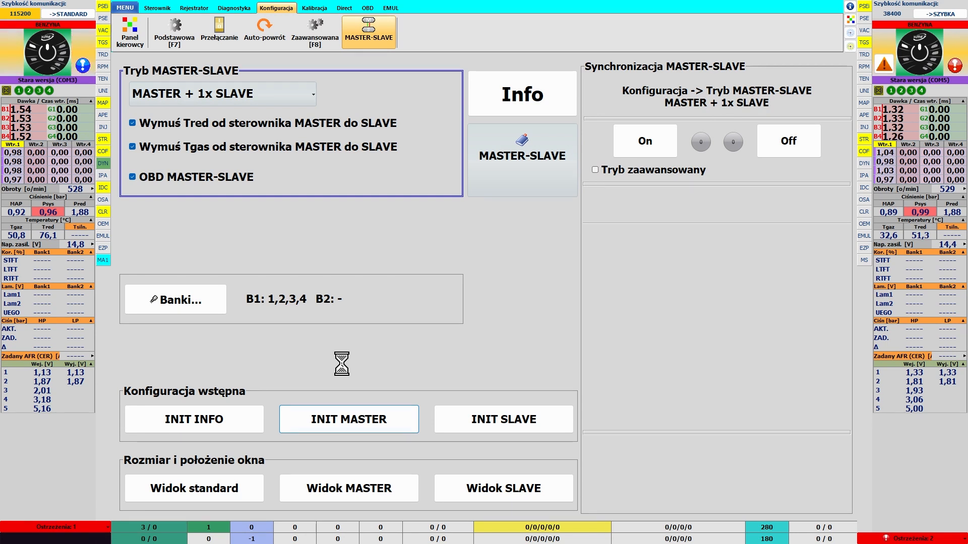
pyautogui.click(200, 307)
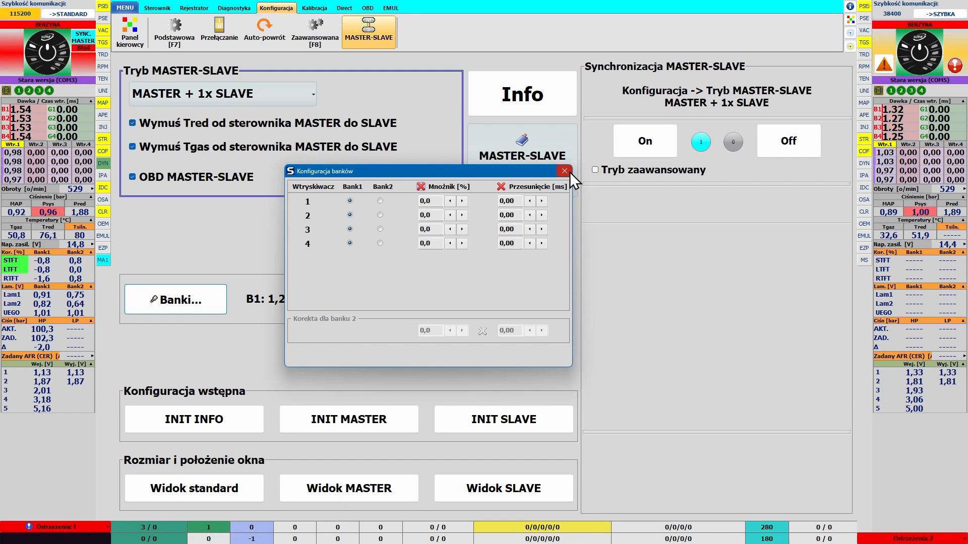
pyautogui.click(570, 171)
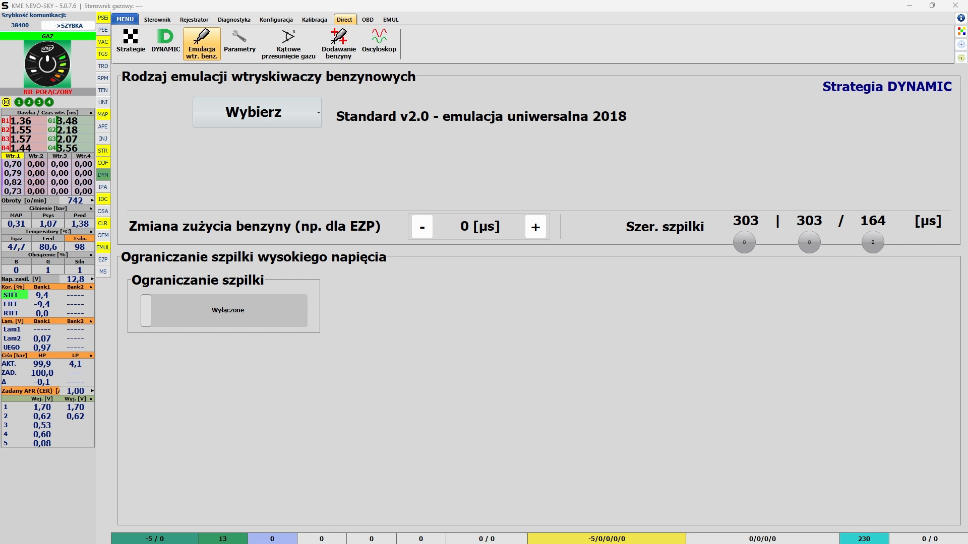
# Step: Check the meanings of the spike width (Szer. szpilki) readings and enable Późne kolejne wtryski w cyklu in the Direct parameters
pyautogui.moveTo(755, 222)
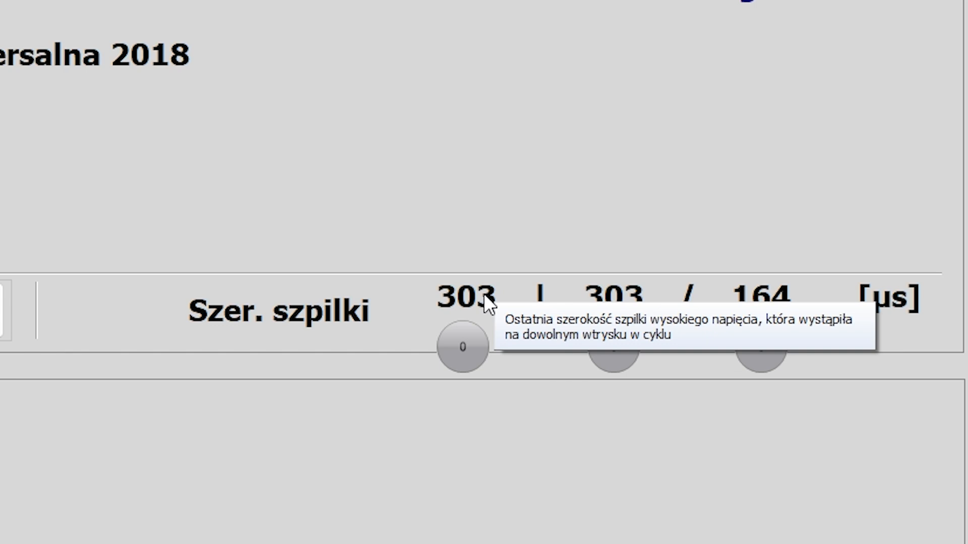
pyautogui.moveTo(636, 300)
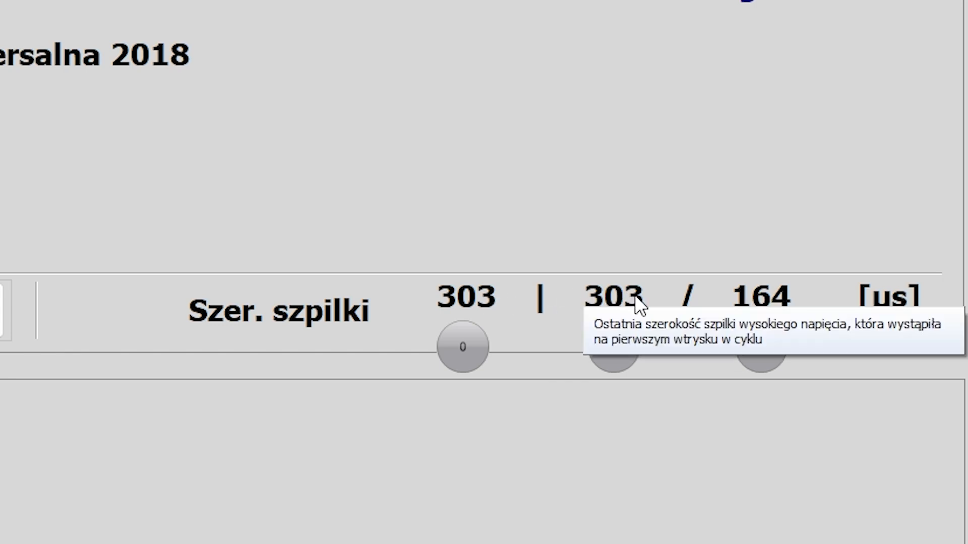
pyautogui.moveTo(783, 297)
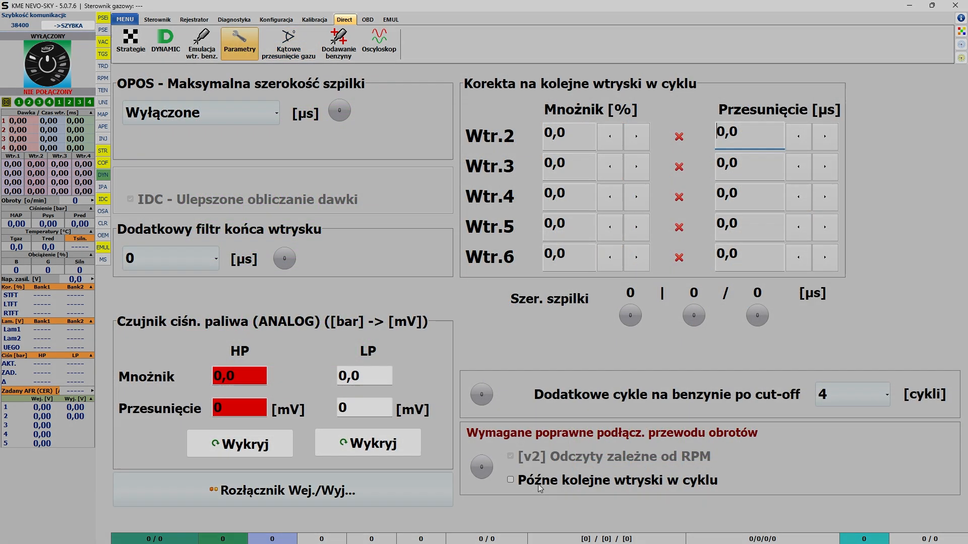
pyautogui.click(537, 481)
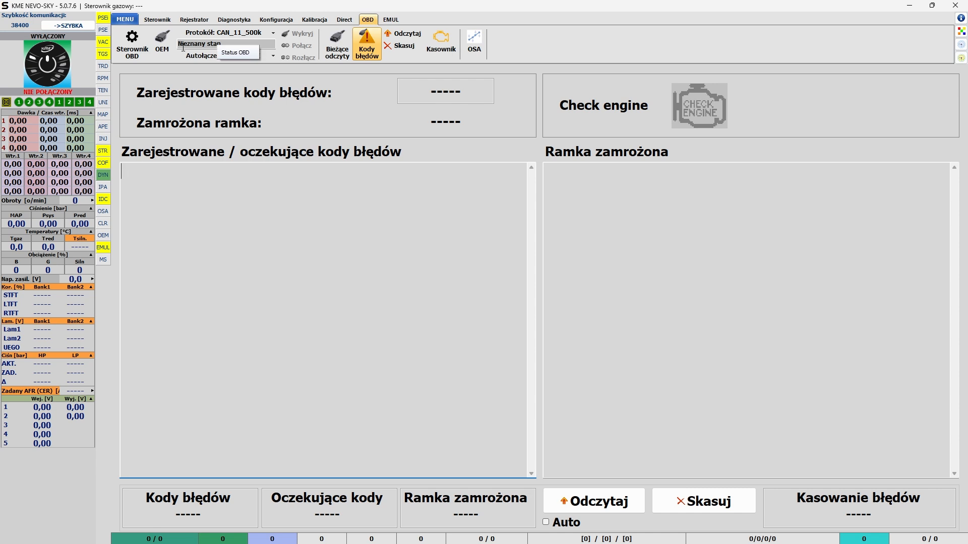
# Step: Look through the Sterownik OBD and OEM settings and the Dodatkowe and Wybrane code lists of the OBD eraser (Kasownik)
pyautogui.click(132, 52)
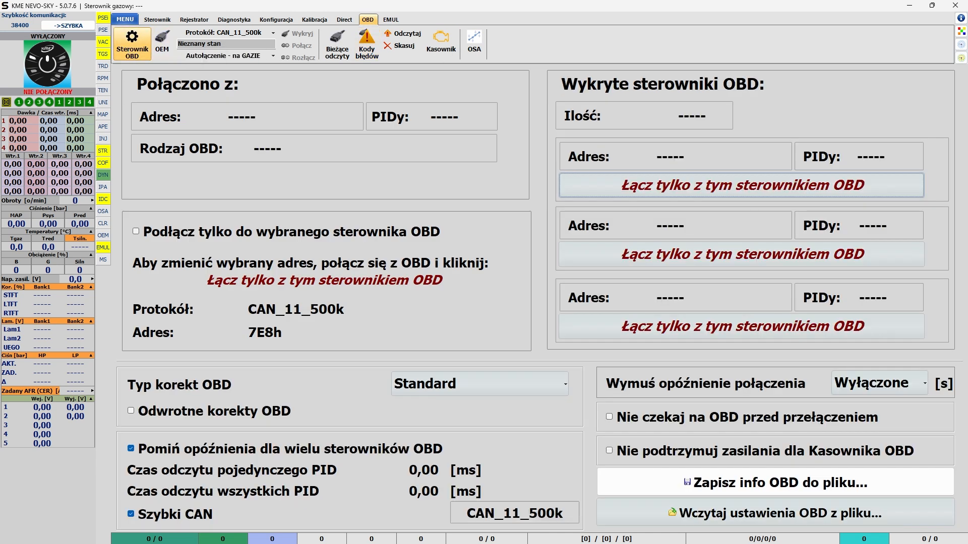
pyautogui.click(161, 45)
pyautogui.click(284, 122)
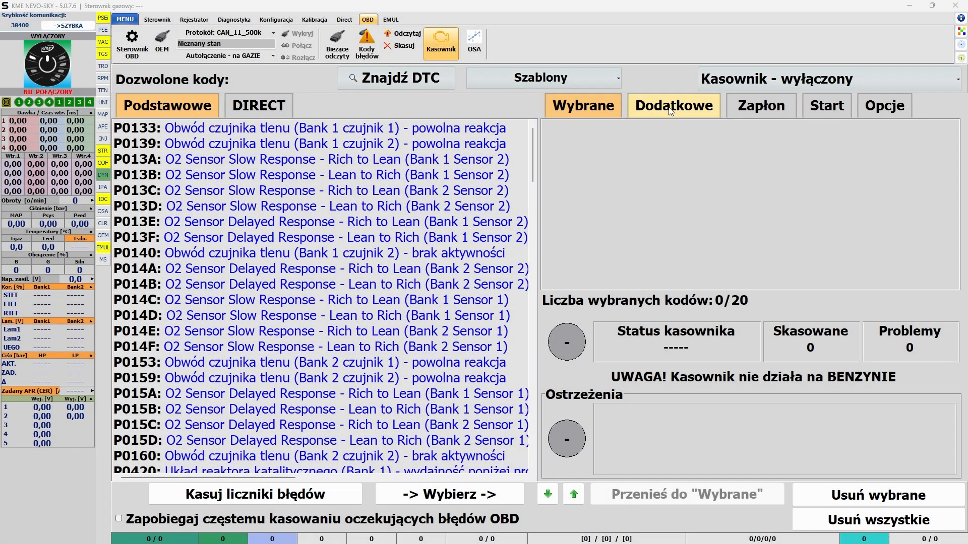
pyautogui.click(670, 109)
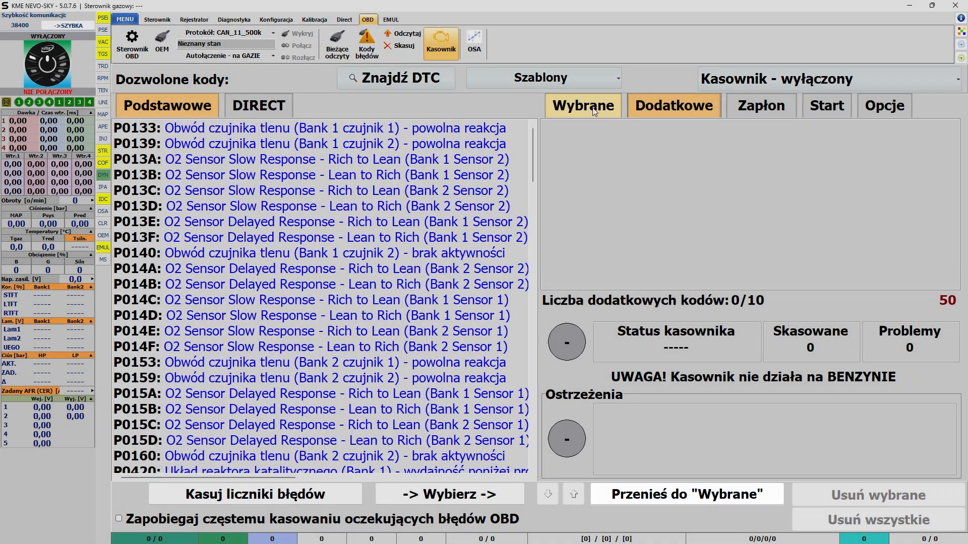
pyautogui.click(595, 112)
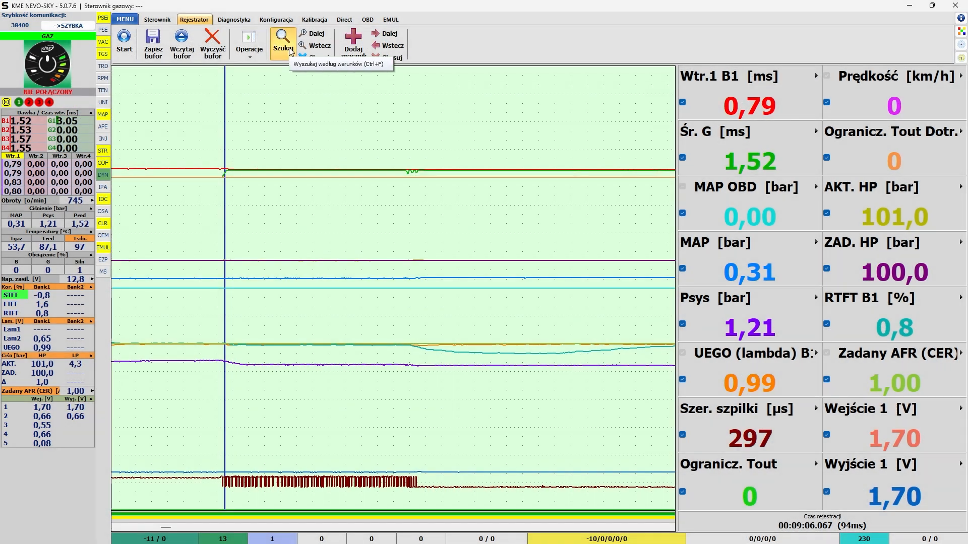
# Step: Search the recorder data for all periods where B4 [ms] is greater than 0 and look through the matches
pyautogui.click(291, 50)
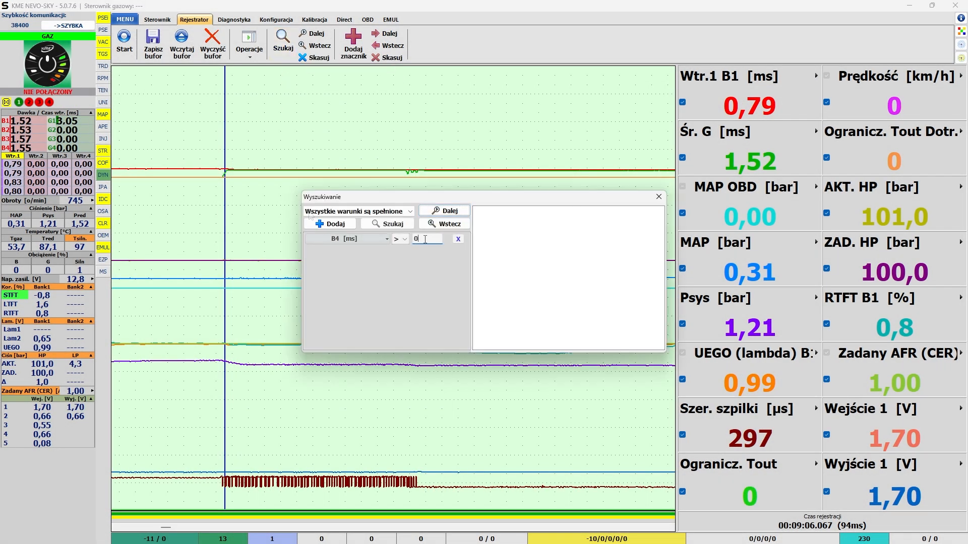
pyautogui.click(403, 228)
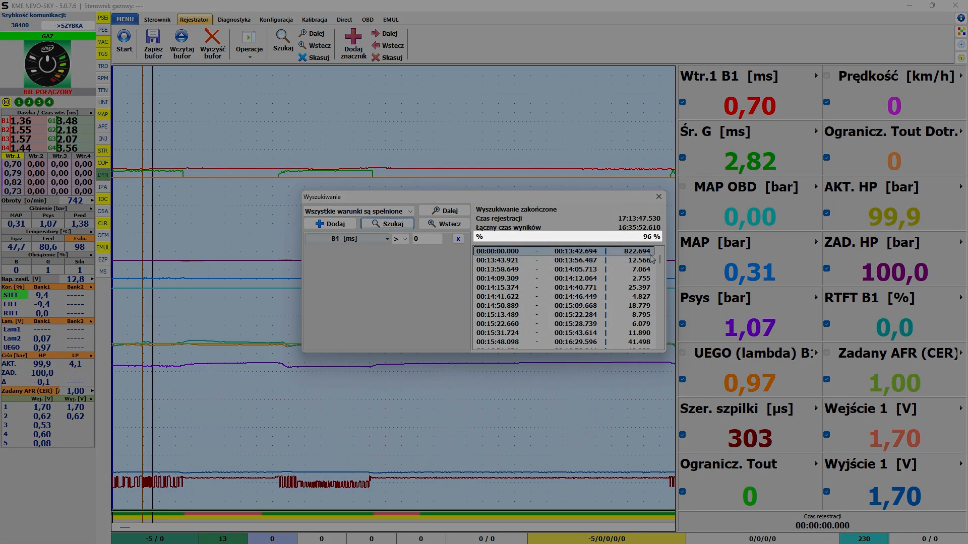
pyautogui.moveTo(659, 259); pyautogui.dragTo(660, 268)
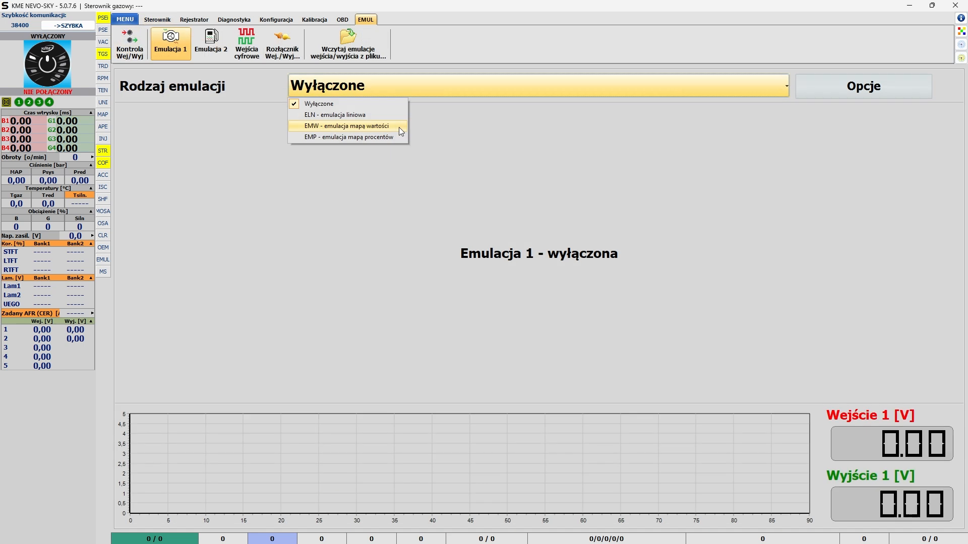
# Step: Set the type of Emulacja 1 to EMW - emulacja mapą wartości
pyautogui.click(398, 127)
pyautogui.click(811, 143)
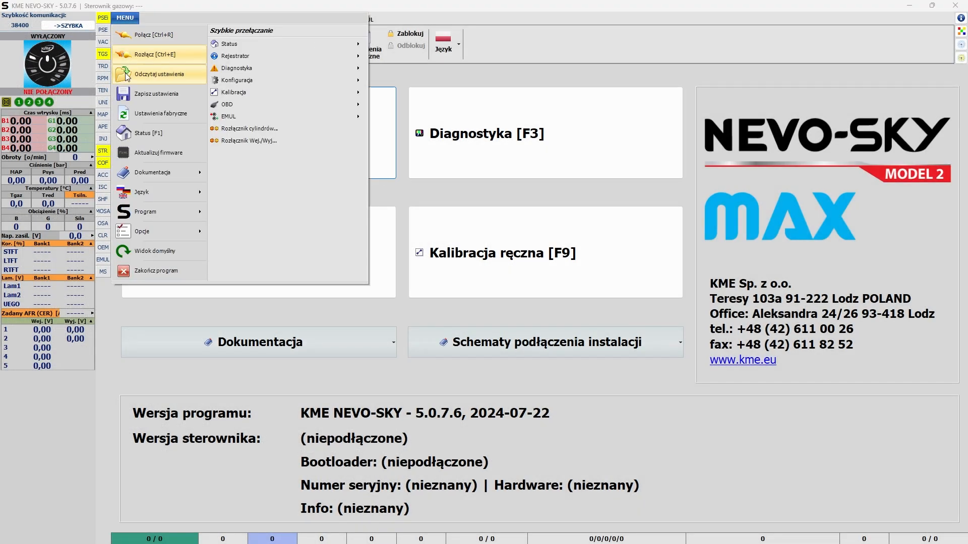
# Step: Open the O rodzinie NEVO-SKY document, read its notes on Renault, Opel, Mercedes and Volvo engines, and close it
pyautogui.moveTo(167, 173)
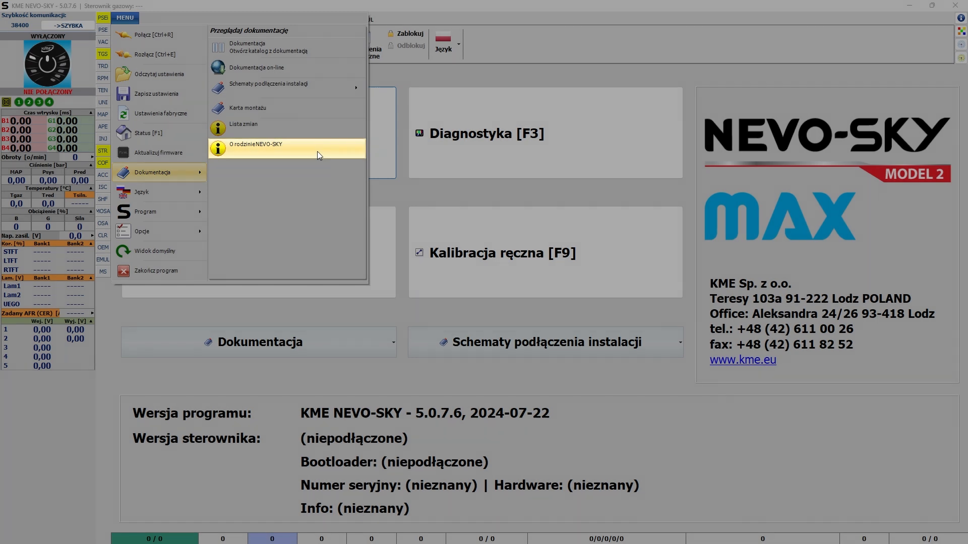
pyautogui.click(317, 151)
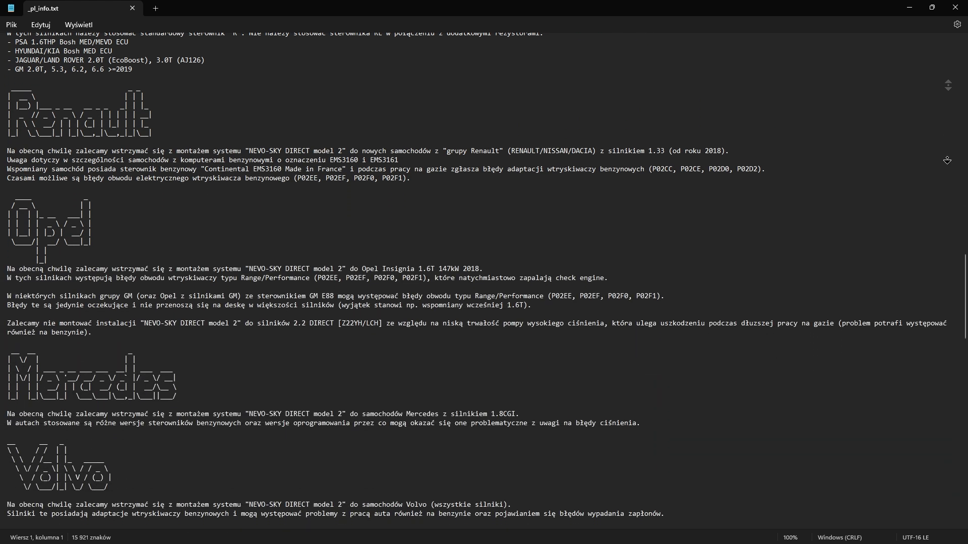
pyautogui.middleClick(947, 152)
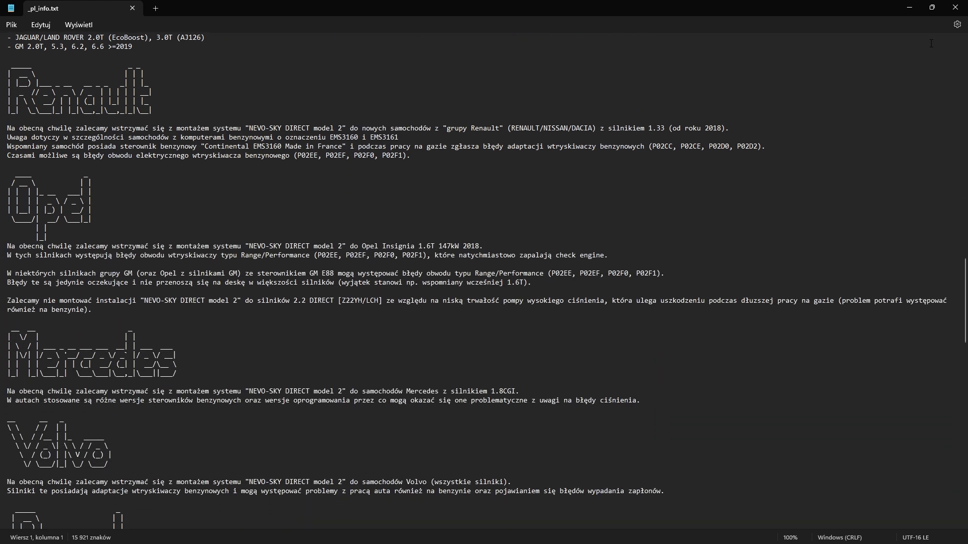
pyautogui.click(956, 8)
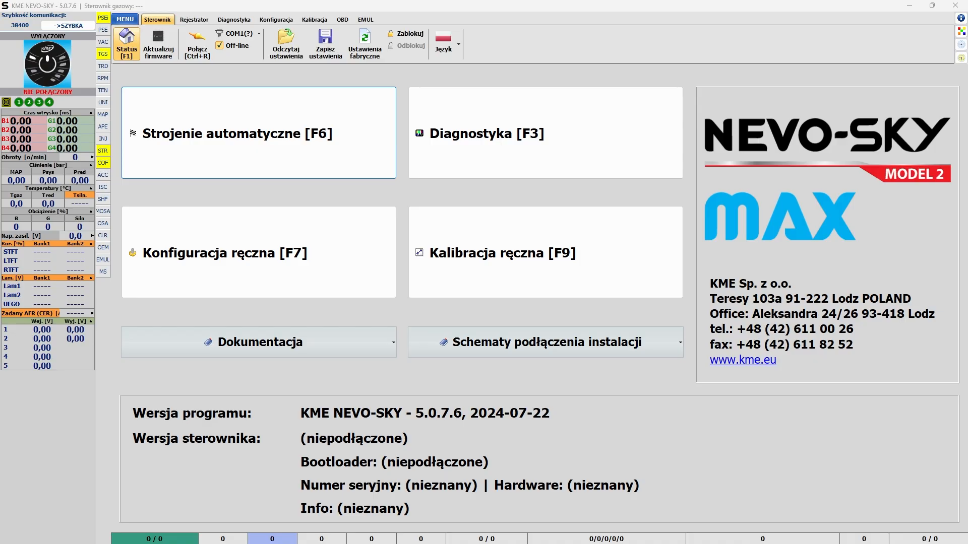